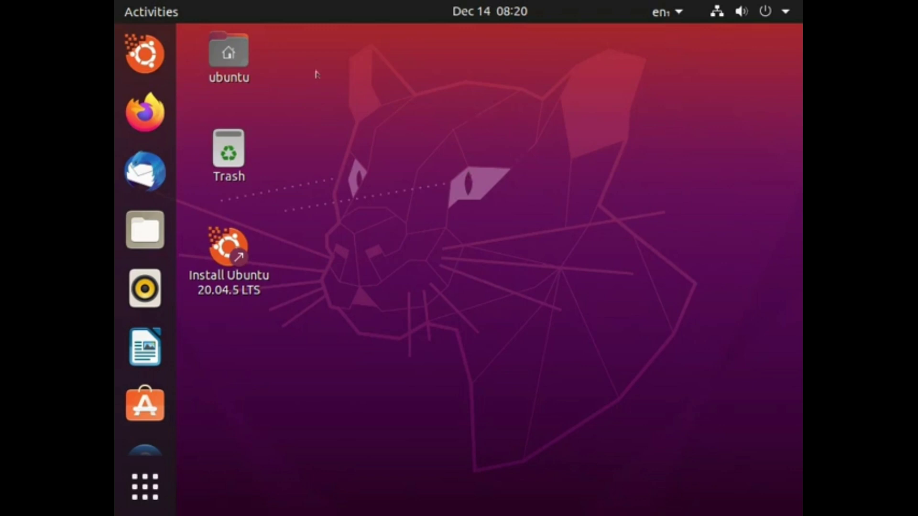
# Step: Search the installed applications for gparted and launch the GParted partition editor
pyautogui.click(143, 13)
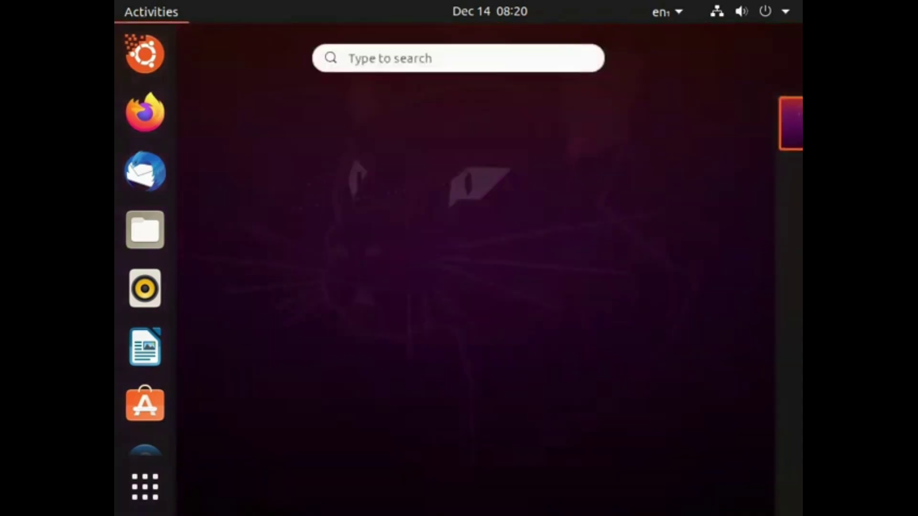
pyautogui.click(348, 58)
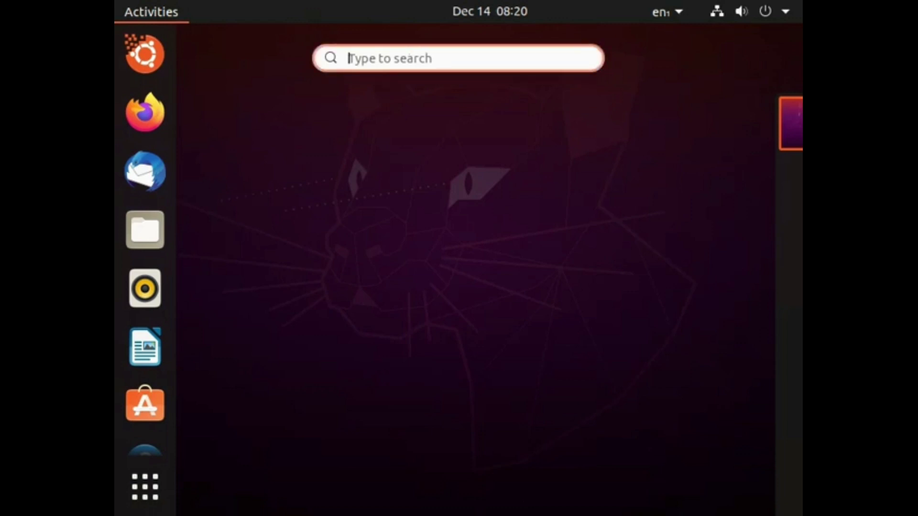
pyautogui.write('g')
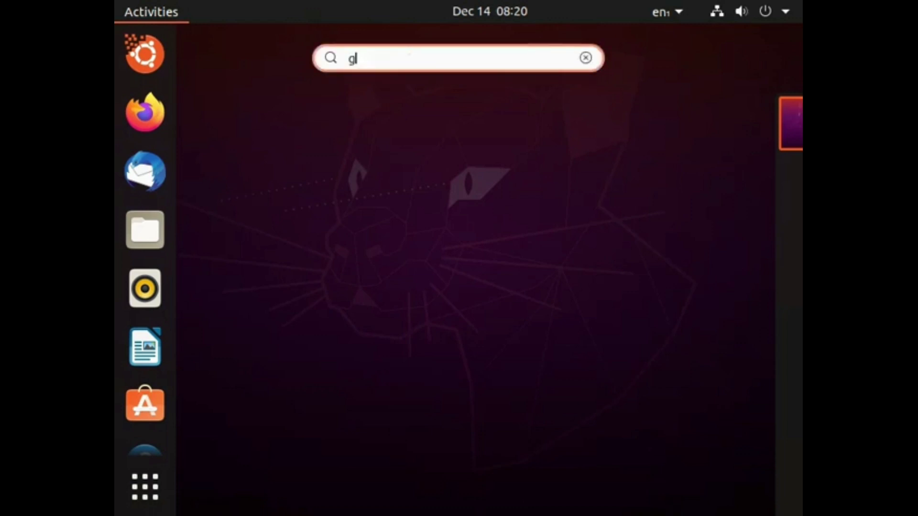
pyautogui.write('palrted')
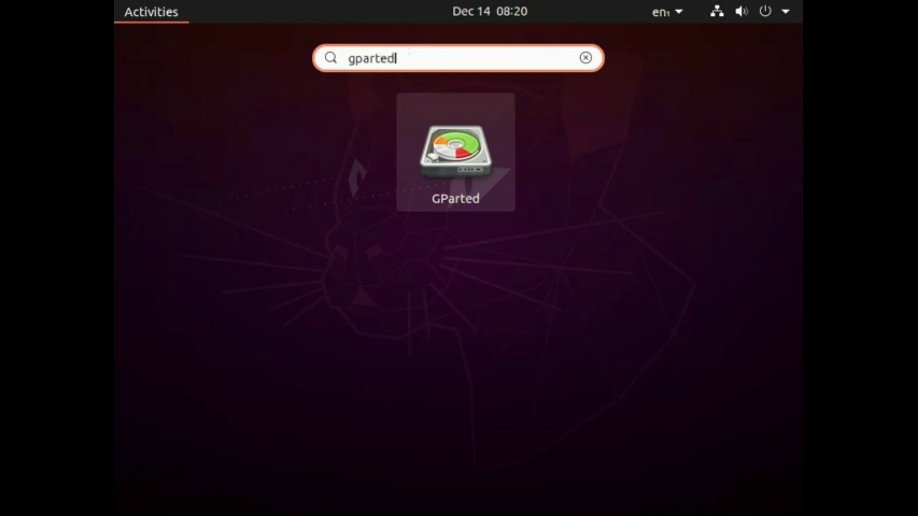
pyautogui.click(449, 164)
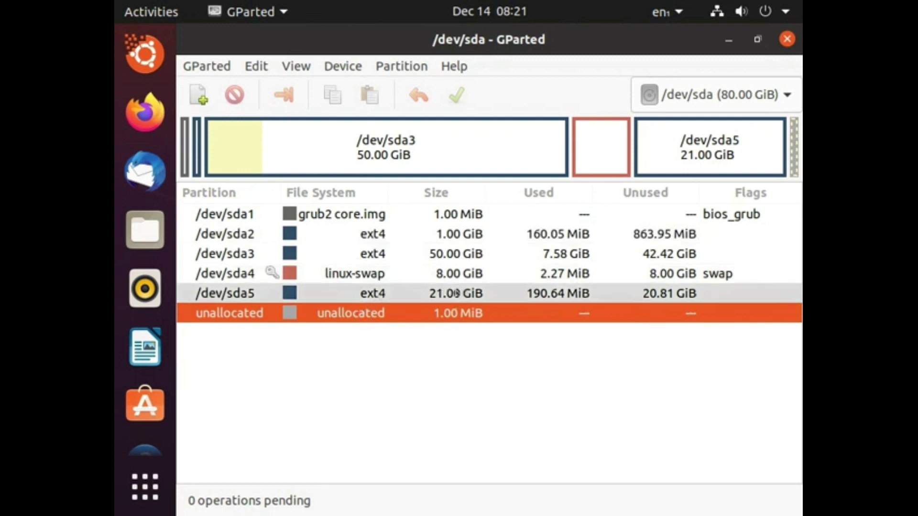
# Step: Delete the 21 GiB ext4 data partition /dev/sda5 and apply the pending operation
pyautogui.click(389, 297)
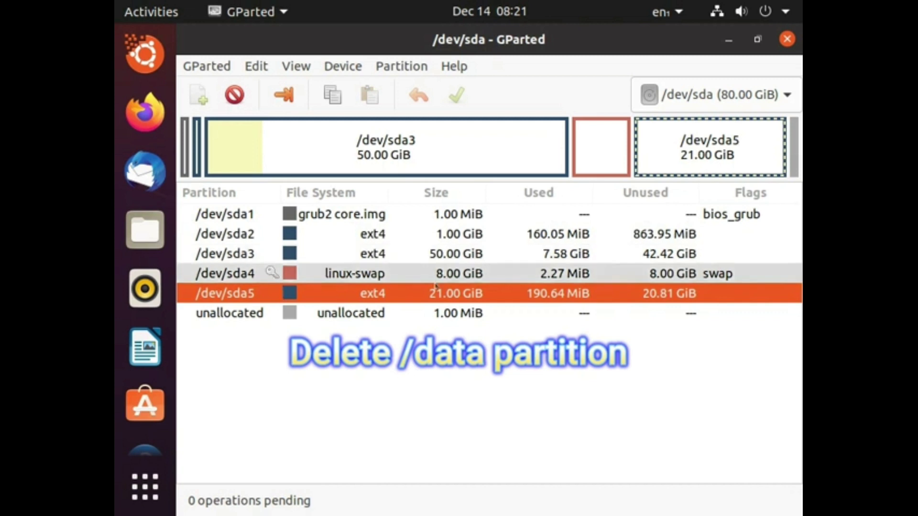
pyautogui.rightClick(385, 295)
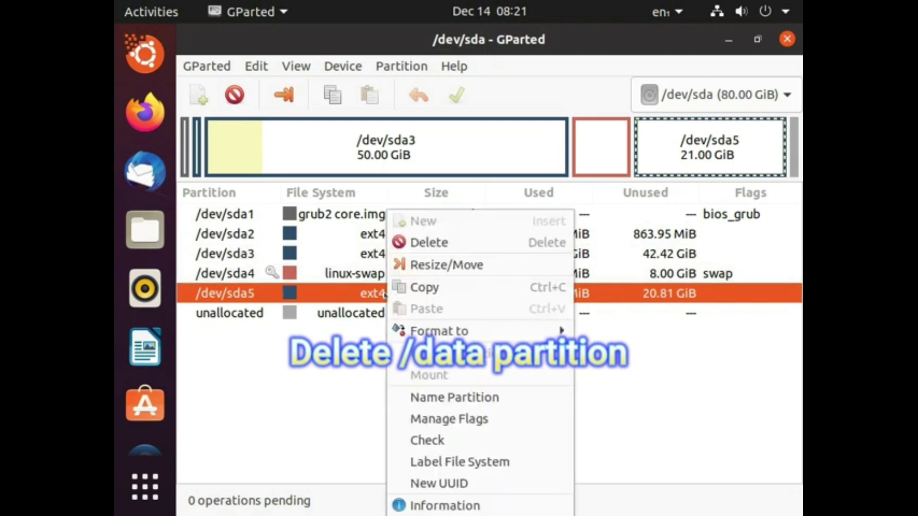
pyautogui.click(430, 241)
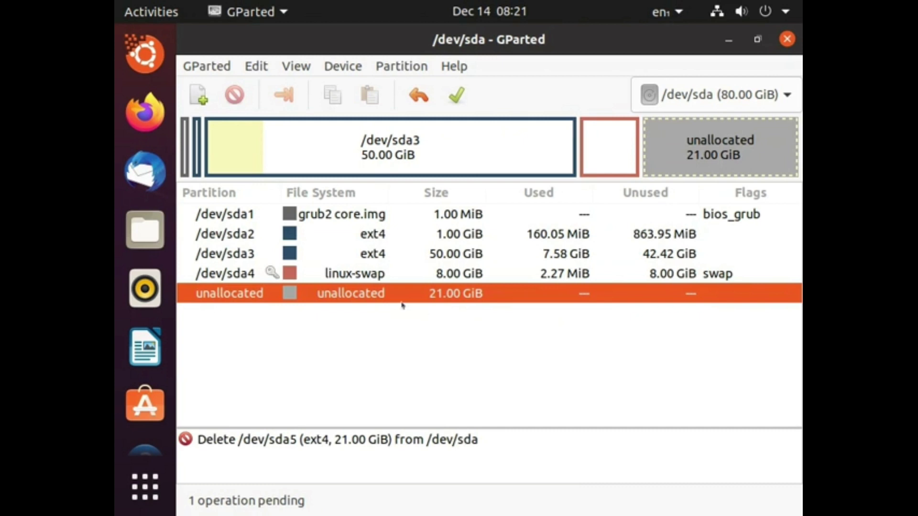
pyautogui.click(457, 92)
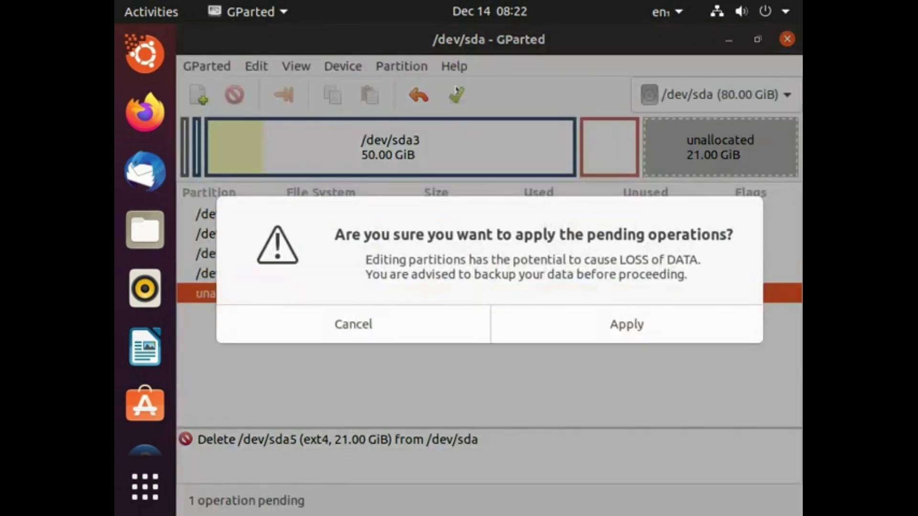
pyautogui.click(621, 325)
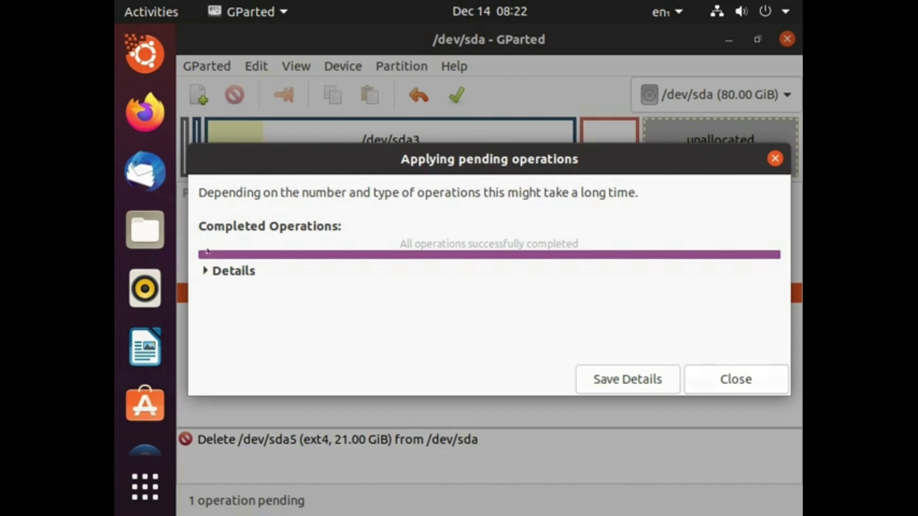
pyautogui.click(741, 381)
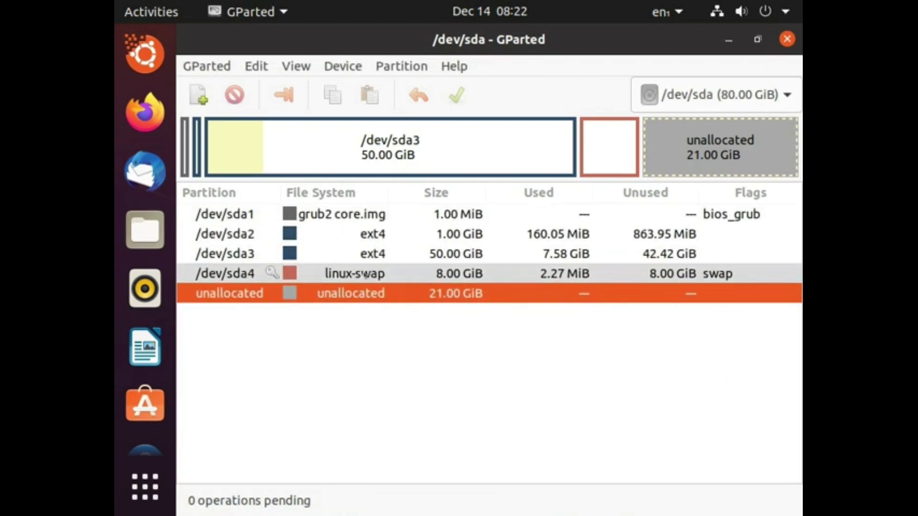
# Step: Turn swap off on the linux-swap partition /dev/sda4
pyautogui.click(370, 274)
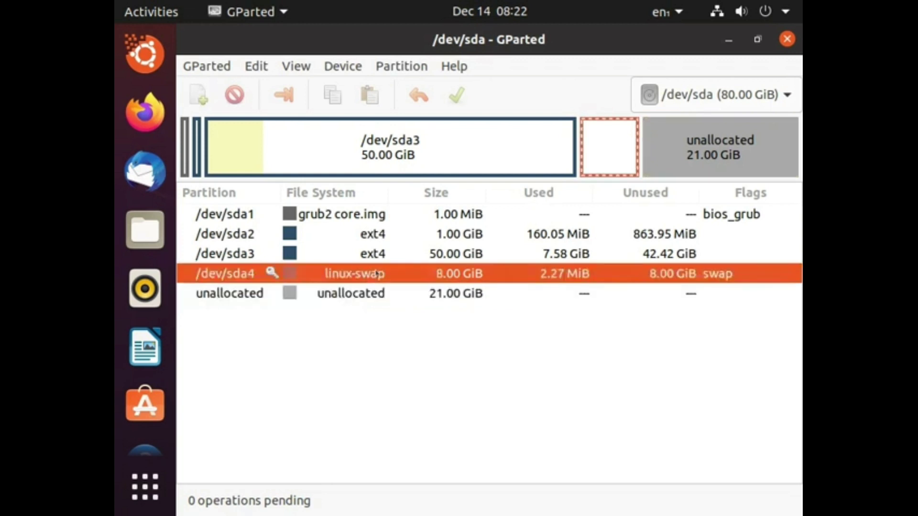
pyautogui.rightClick(376, 274)
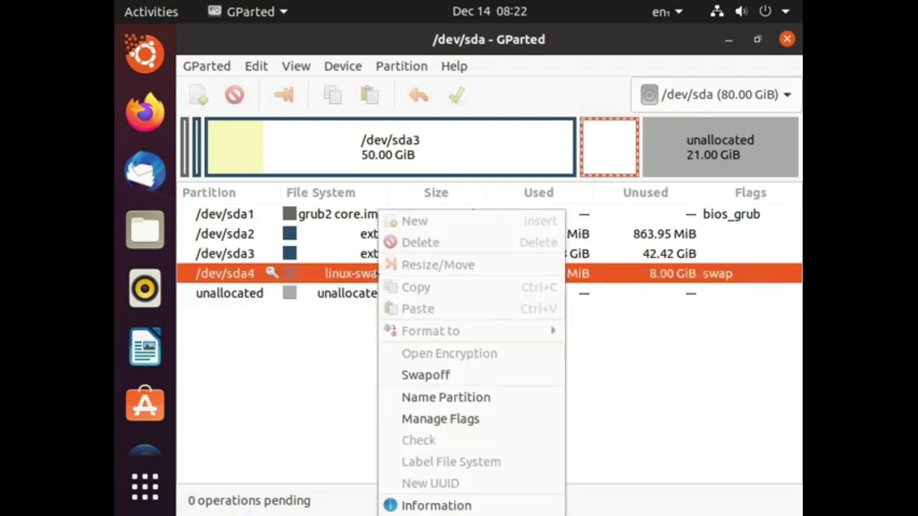
pyautogui.click(435, 376)
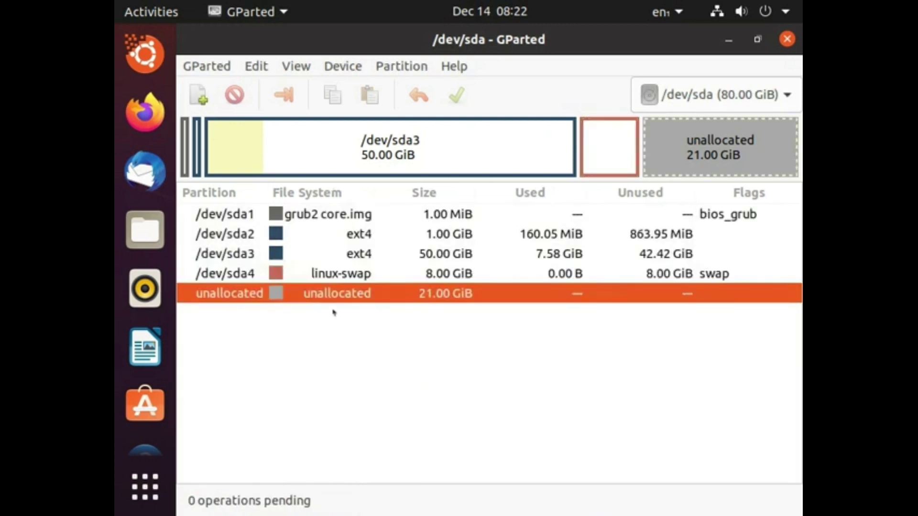
# Step: Move the swap partition /dev/sda4 to the end of the unallocated space, leaving 21502 MiB free before it, and apply the operation
pyautogui.click(374, 274)
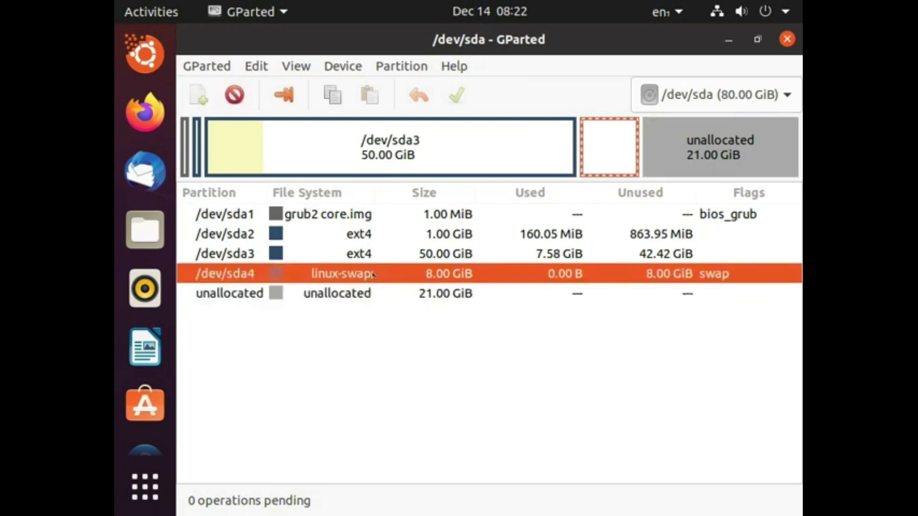
pyautogui.rightClick(386, 273)
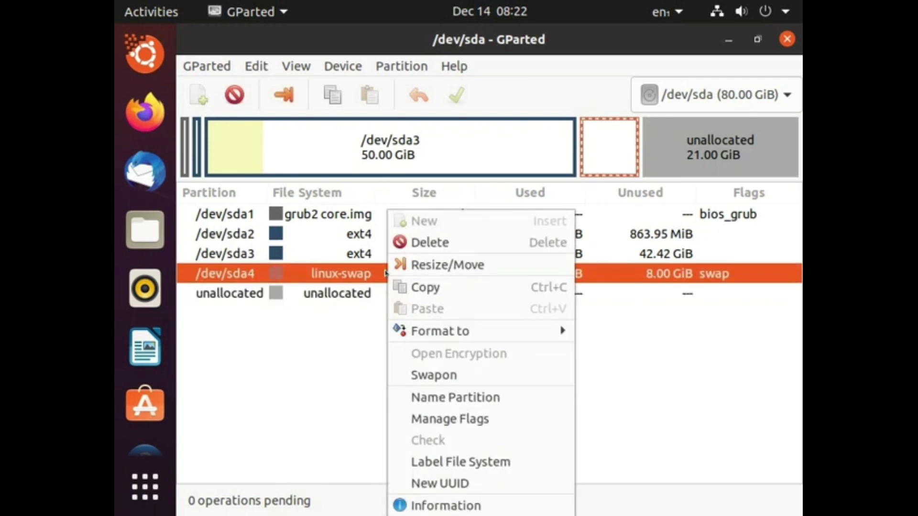
pyautogui.click(443, 265)
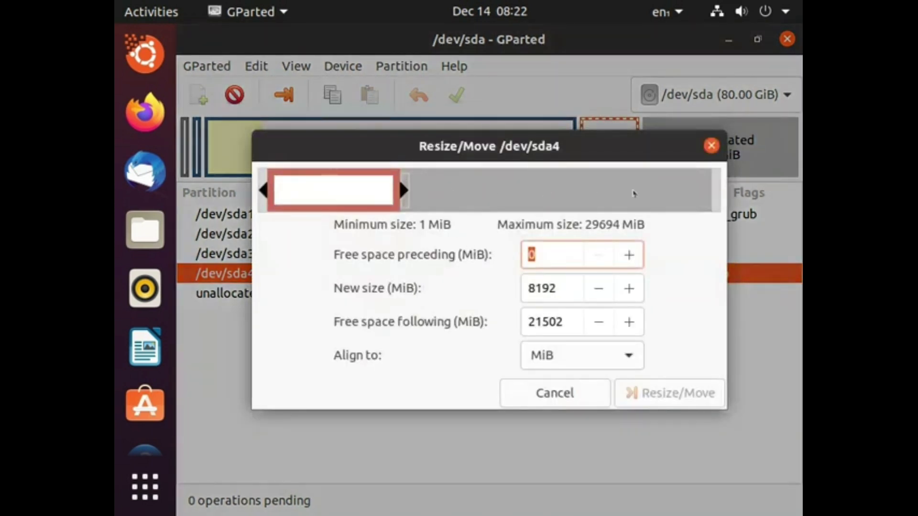
pyautogui.moveTo(351, 186); pyautogui.dragTo(687, 186)
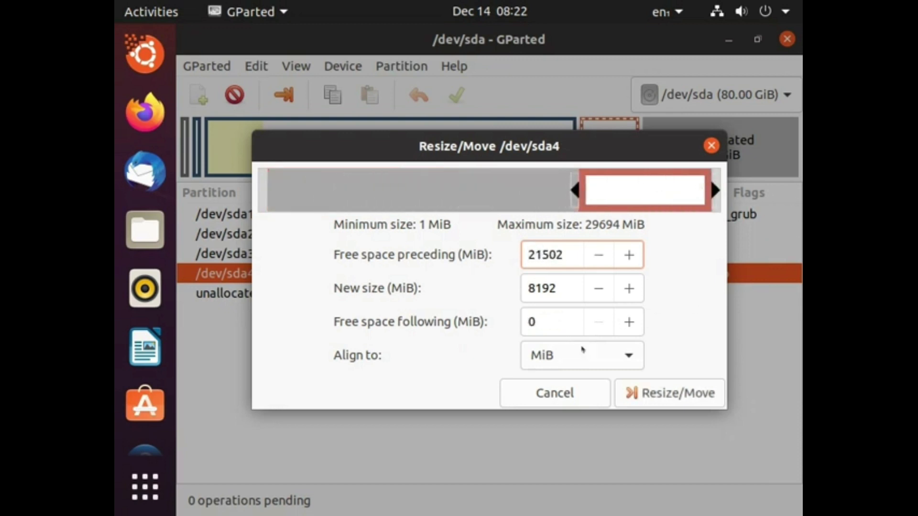
pyautogui.click(659, 397)
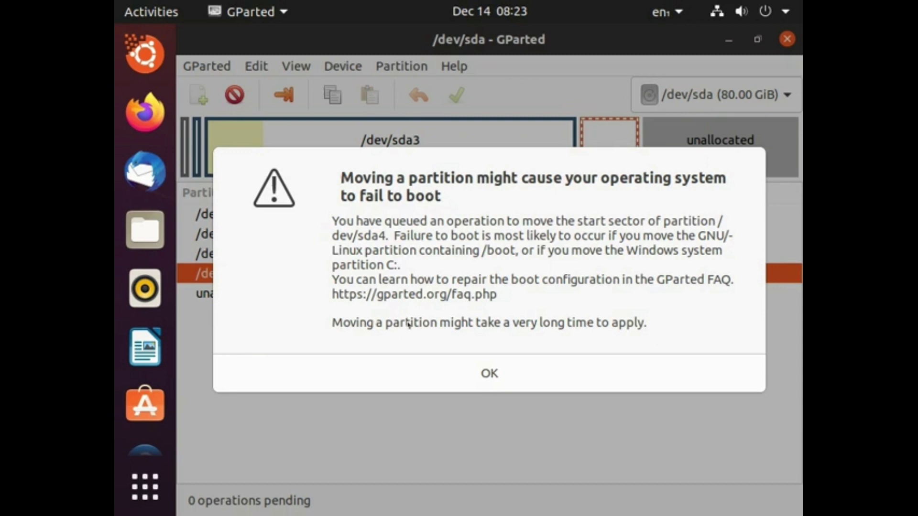
pyautogui.click(491, 374)
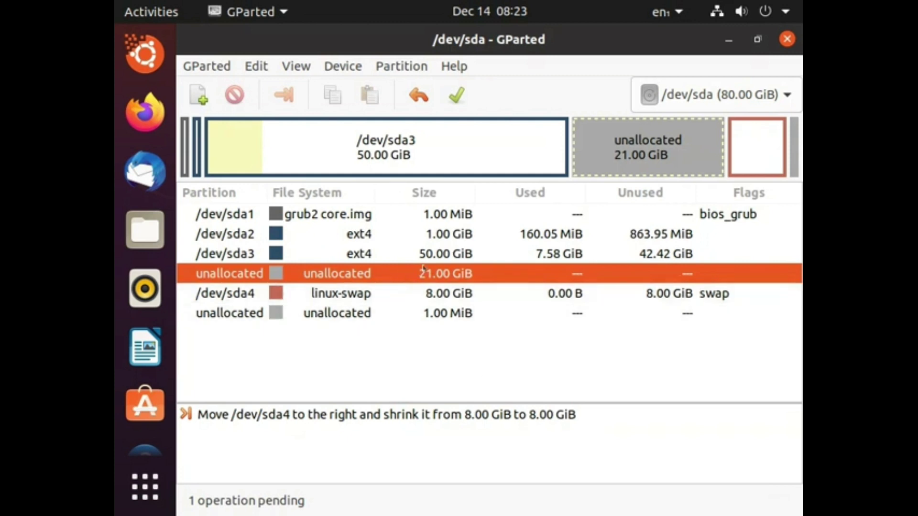
pyautogui.click(457, 95)
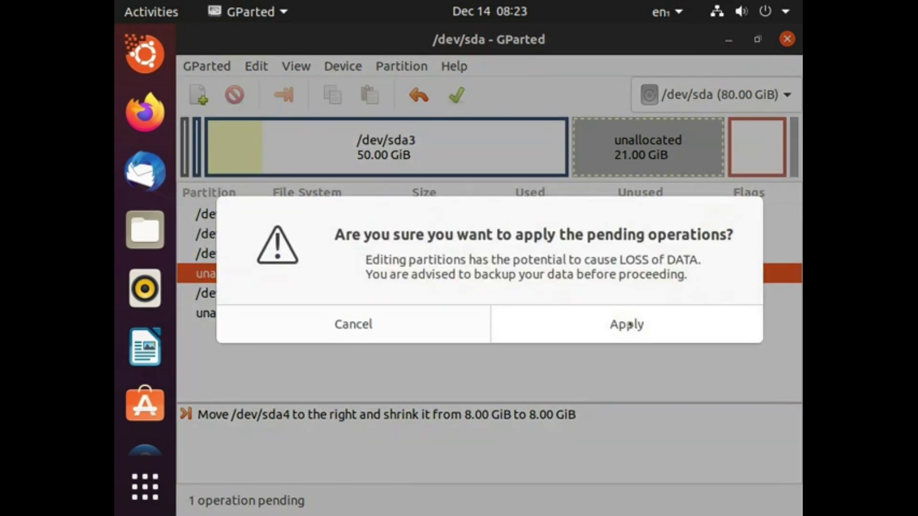
pyautogui.click(629, 325)
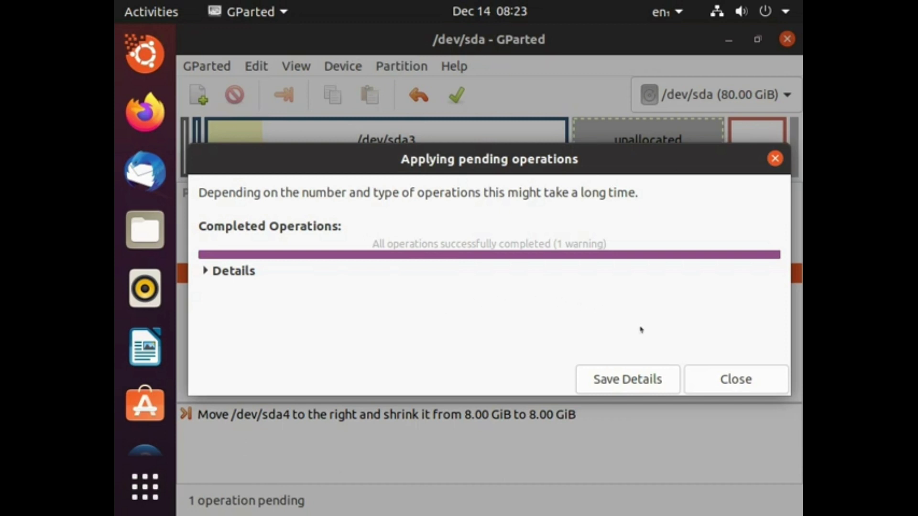
pyautogui.click(743, 381)
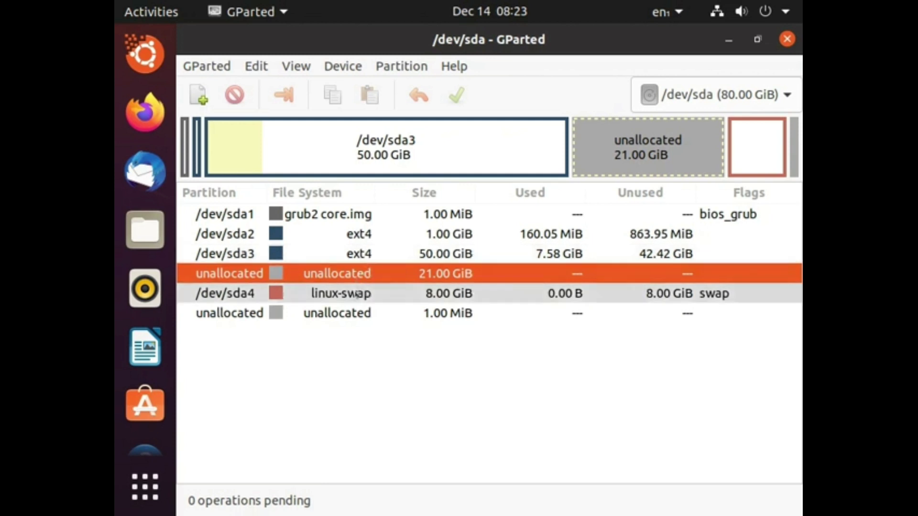
# Step: Grow the ext4 partition /dev/sda3 to 72702 MiB with no free space following it, and apply the operation
pyautogui.click(387, 254)
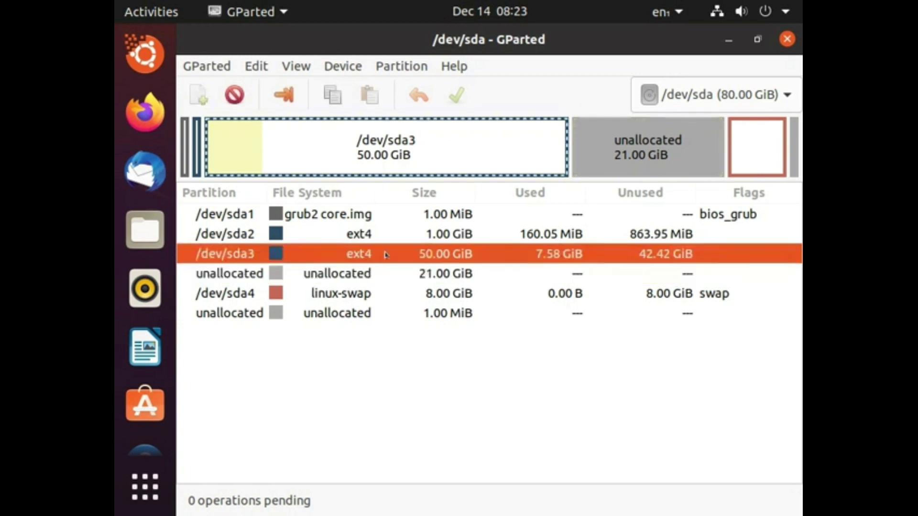
pyautogui.rightClick(429, 253)
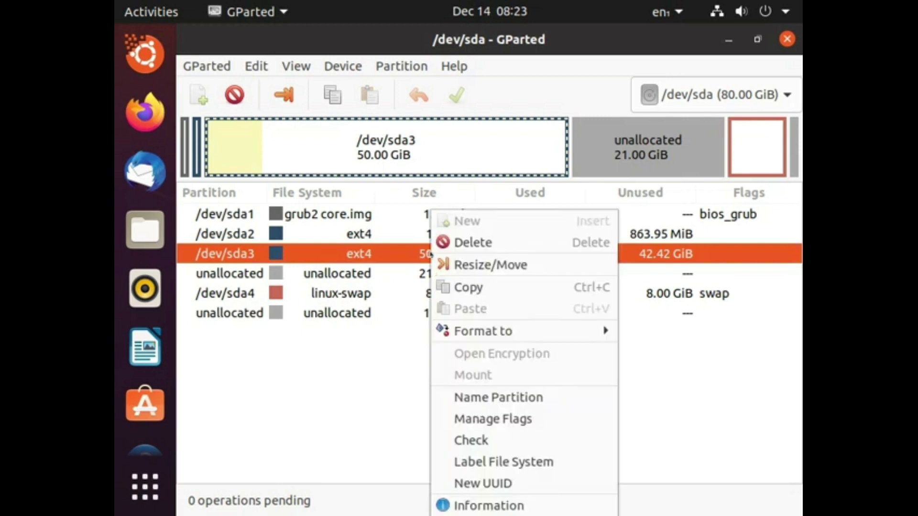
pyautogui.click(479, 266)
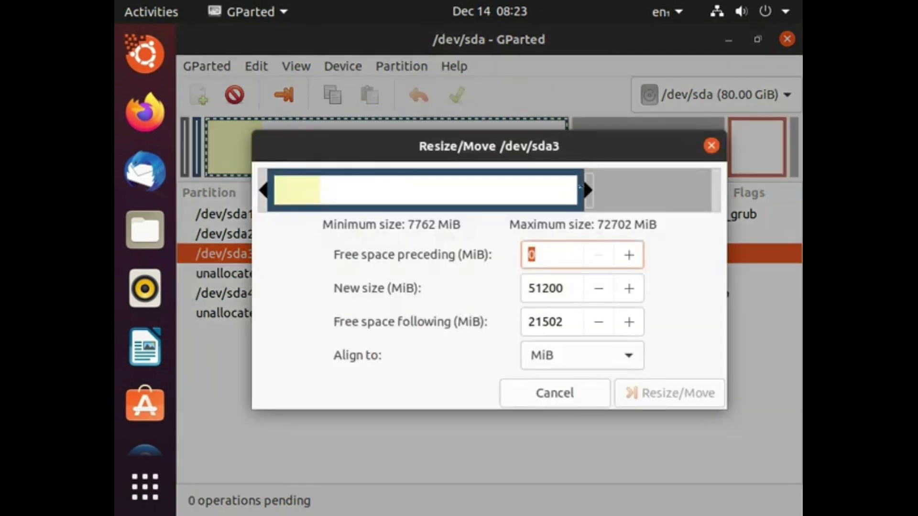
pyautogui.moveTo(581, 190); pyautogui.dragTo(716, 189)
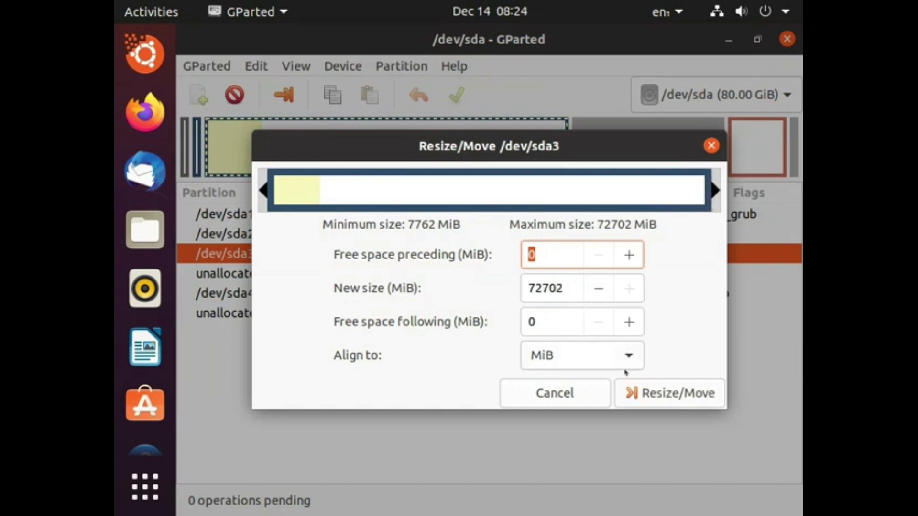
pyautogui.click(674, 394)
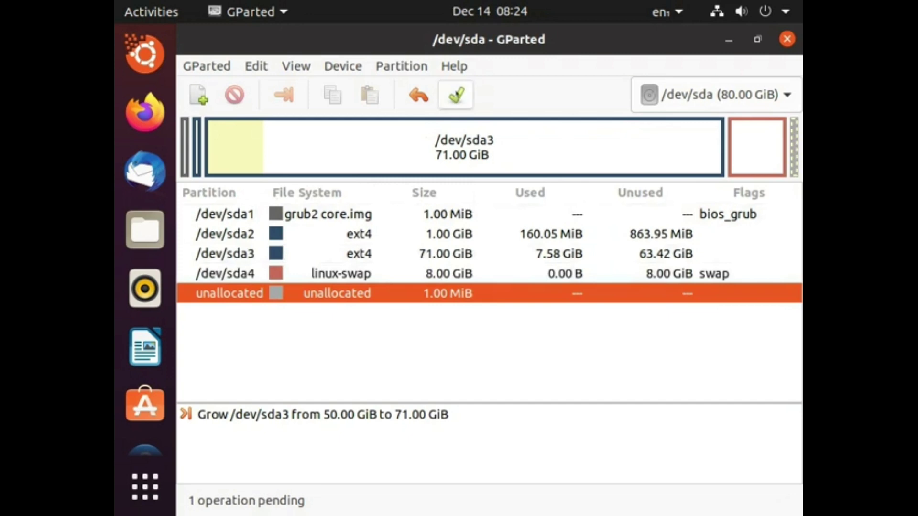
pyautogui.click(456, 96)
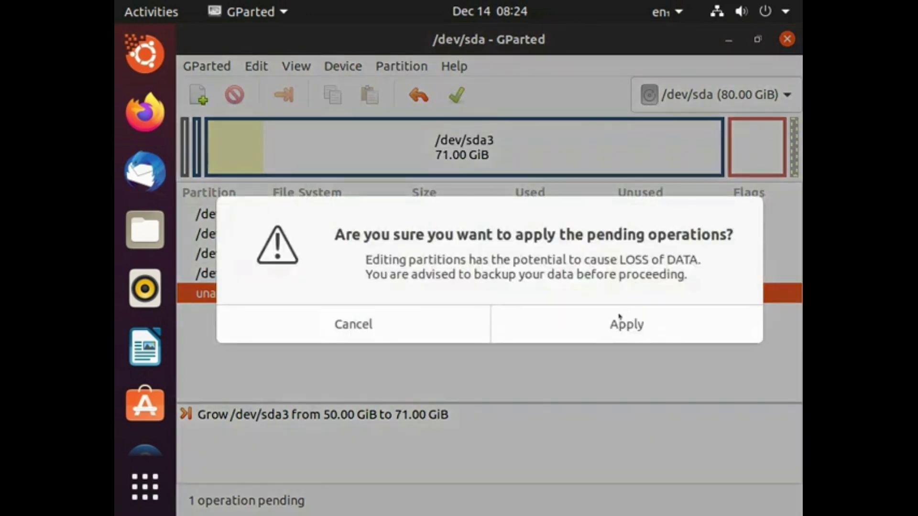
pyautogui.click(626, 324)
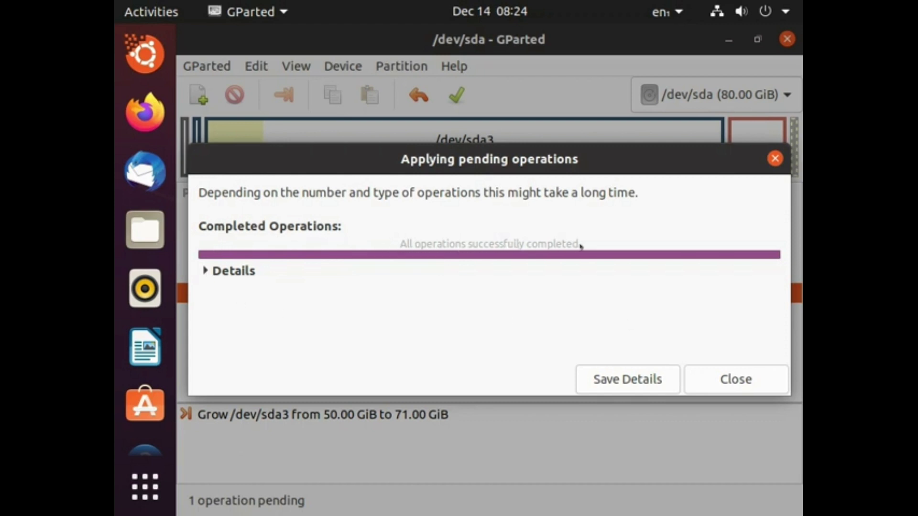
pyautogui.click(735, 380)
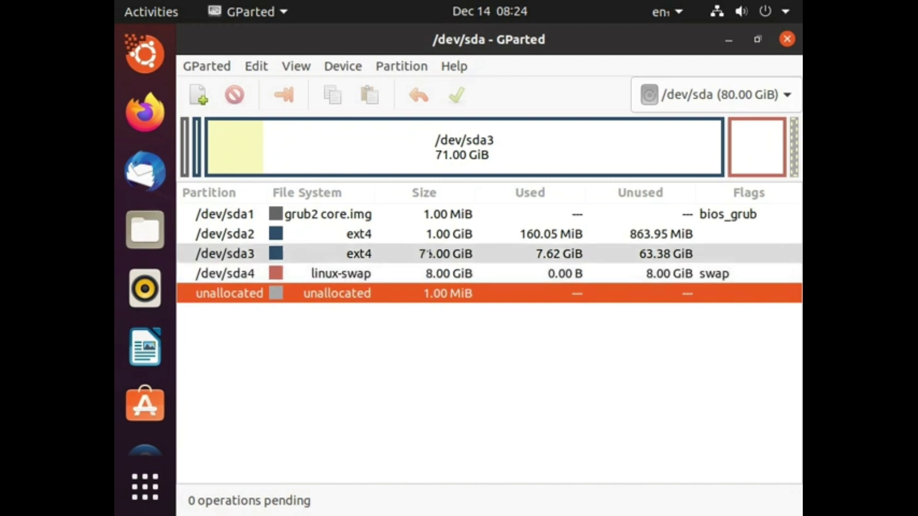
# Step: Turn swap back on for /dev/sda4 and select the enlarged /dev/sda3 partition
pyautogui.click(384, 273)
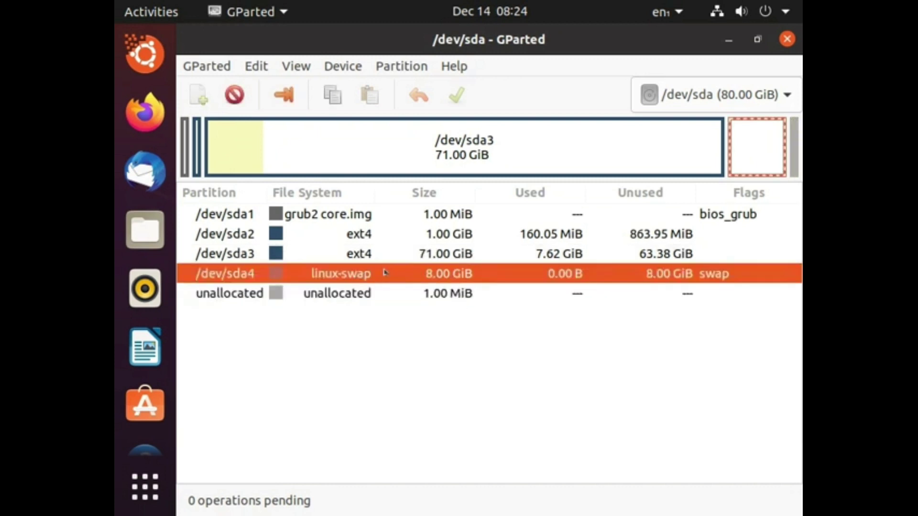
pyautogui.rightClick(386, 273)
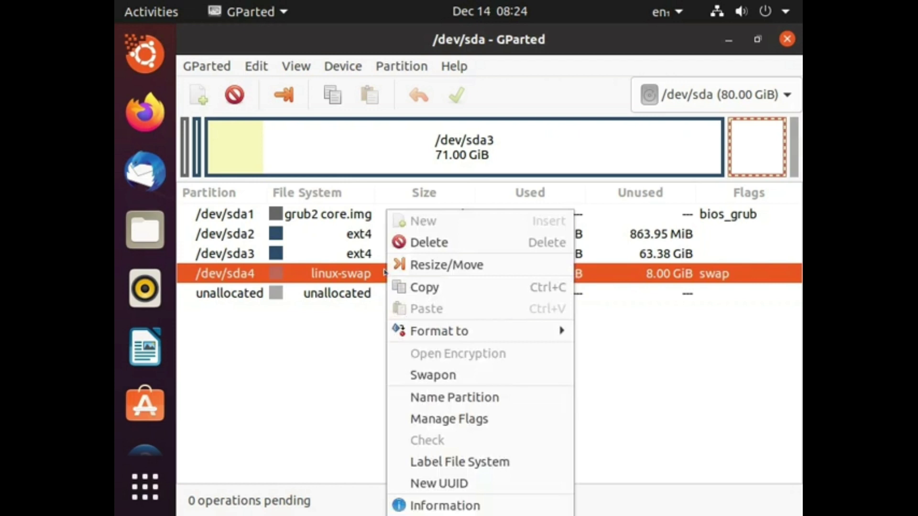
pyautogui.click(434, 376)
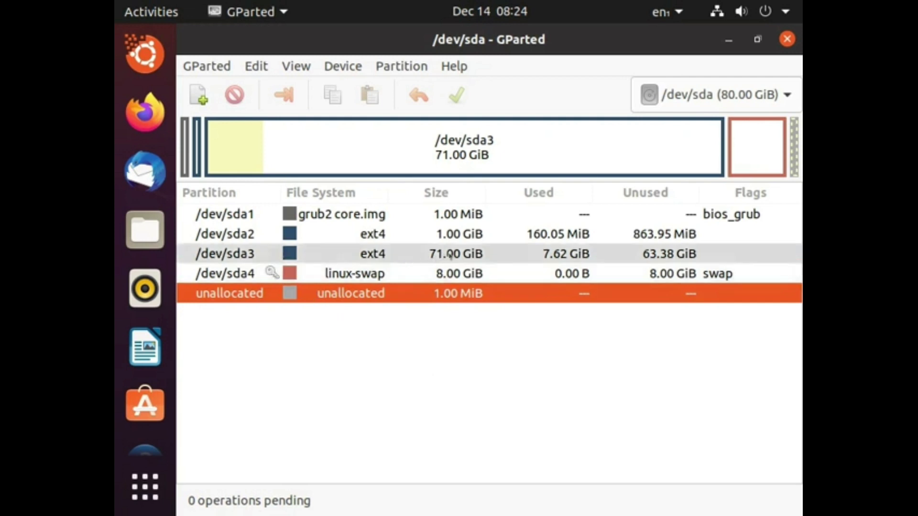
pyautogui.click(496, 140)
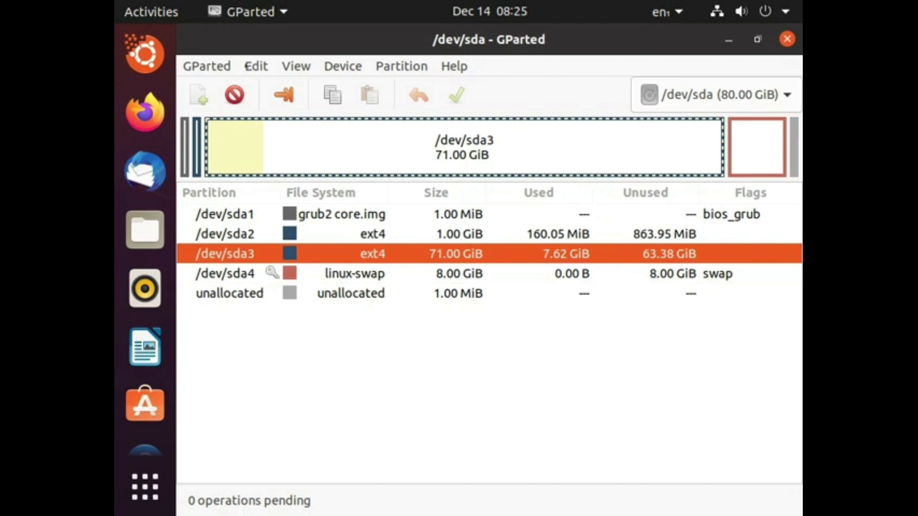
# Step: Quit GParted and power off the Ubuntu live session, continuing past the request to remove the installation medium
pyautogui.click(198, 66)
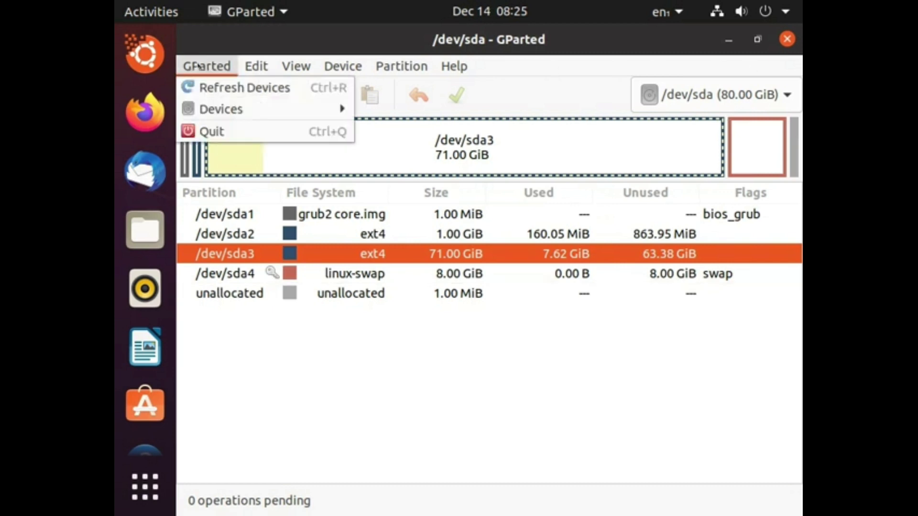
pyautogui.click(205, 132)
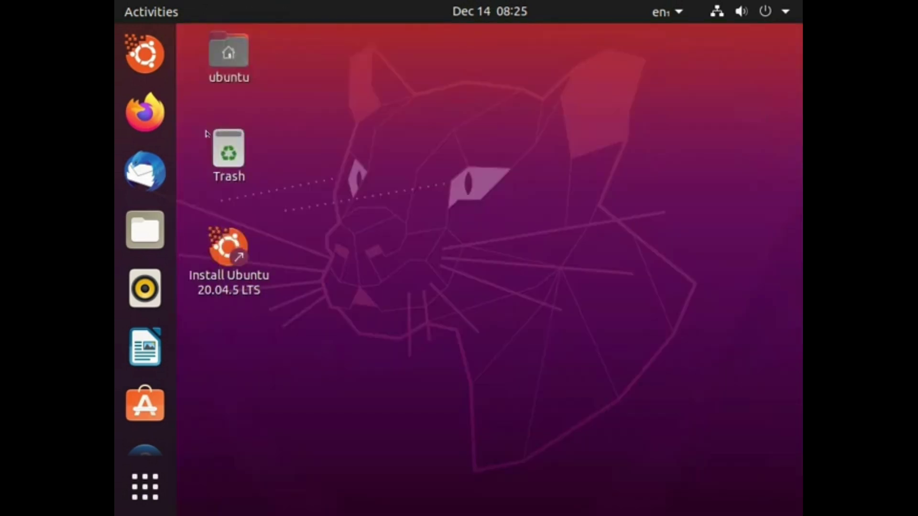
pyautogui.click(765, 10)
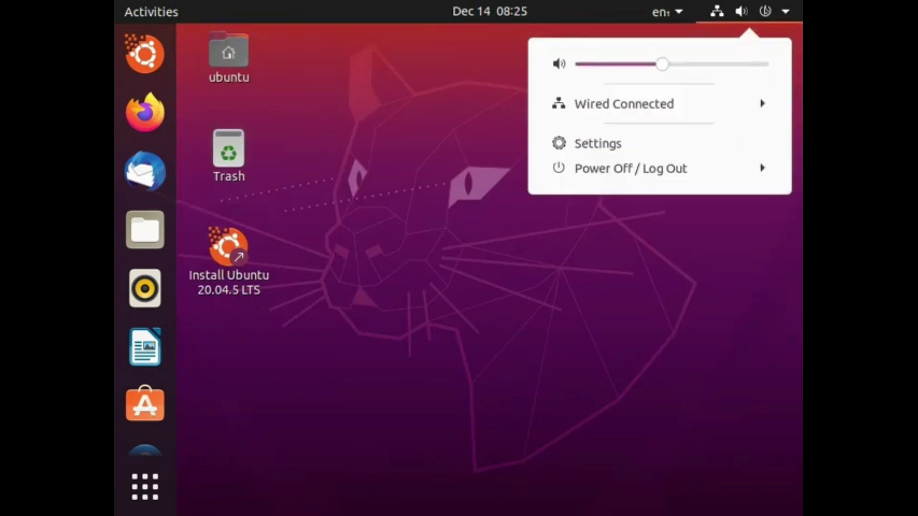
pyautogui.click(647, 170)
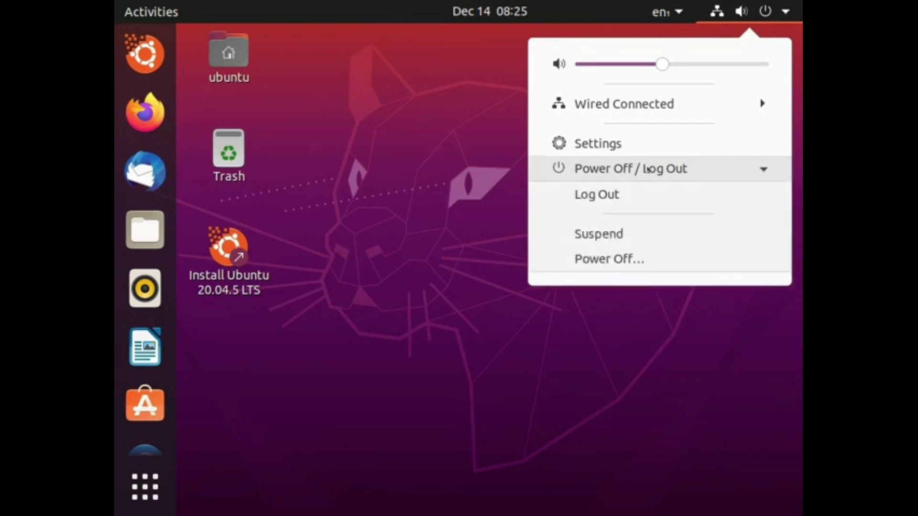
pyautogui.click(607, 260)
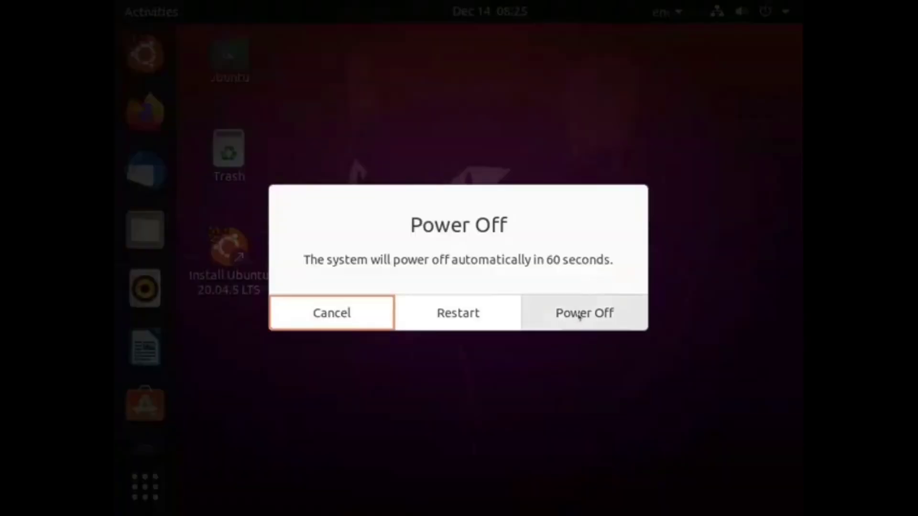
pyautogui.click(578, 315)
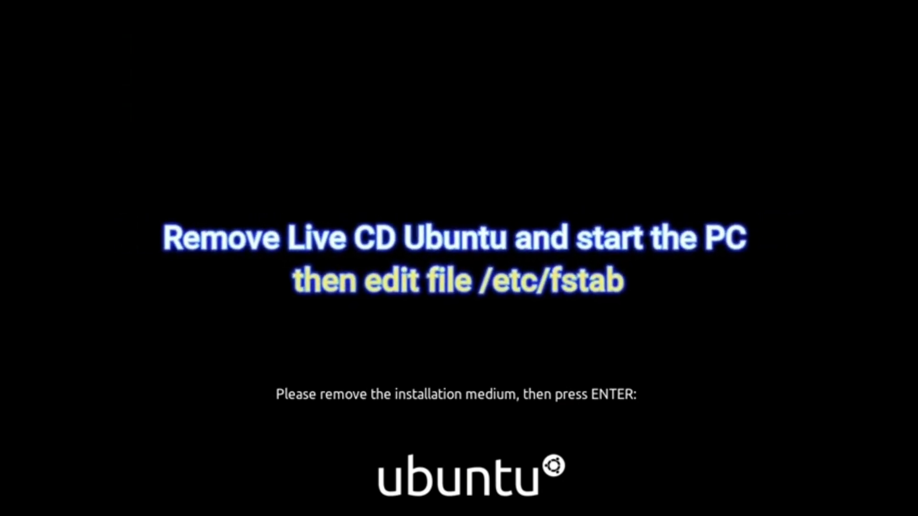
pyautogui.press('Return')
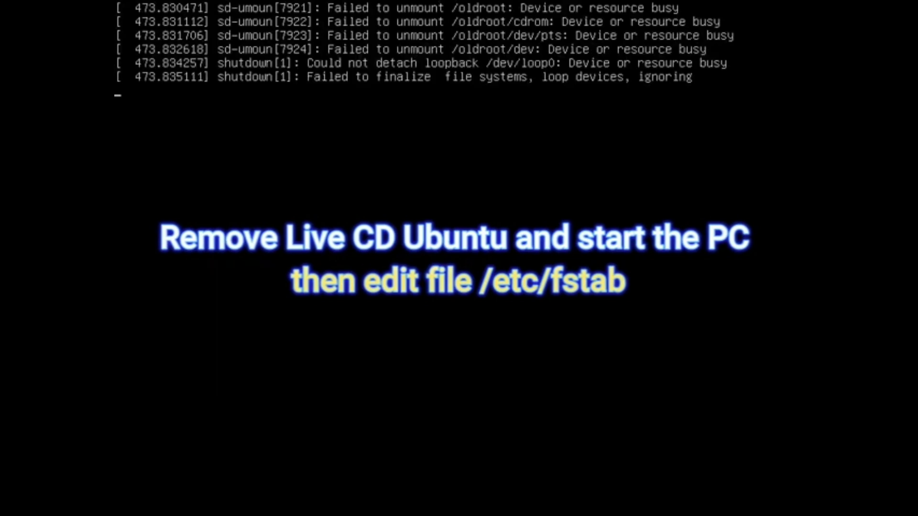